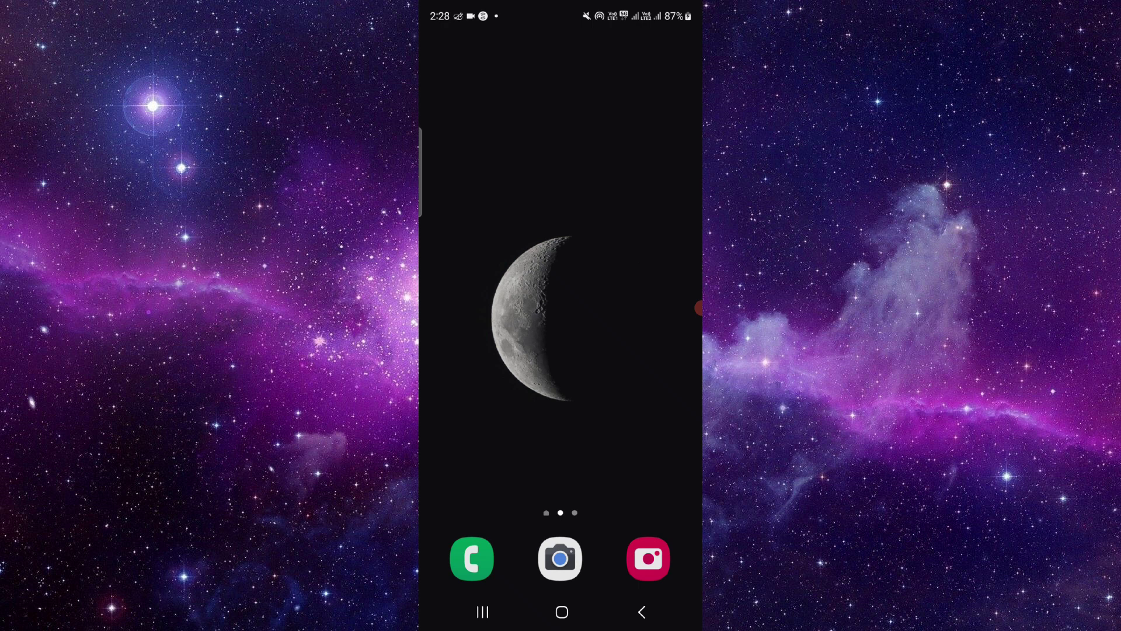
Launch Infinite Alchemy from the app drawer.
{"action": "left_click_drag", "start_coordinate": [561, 437], "coordinate": [561, 219]}
{"action": "left_click", "coordinate": [527, 211]}
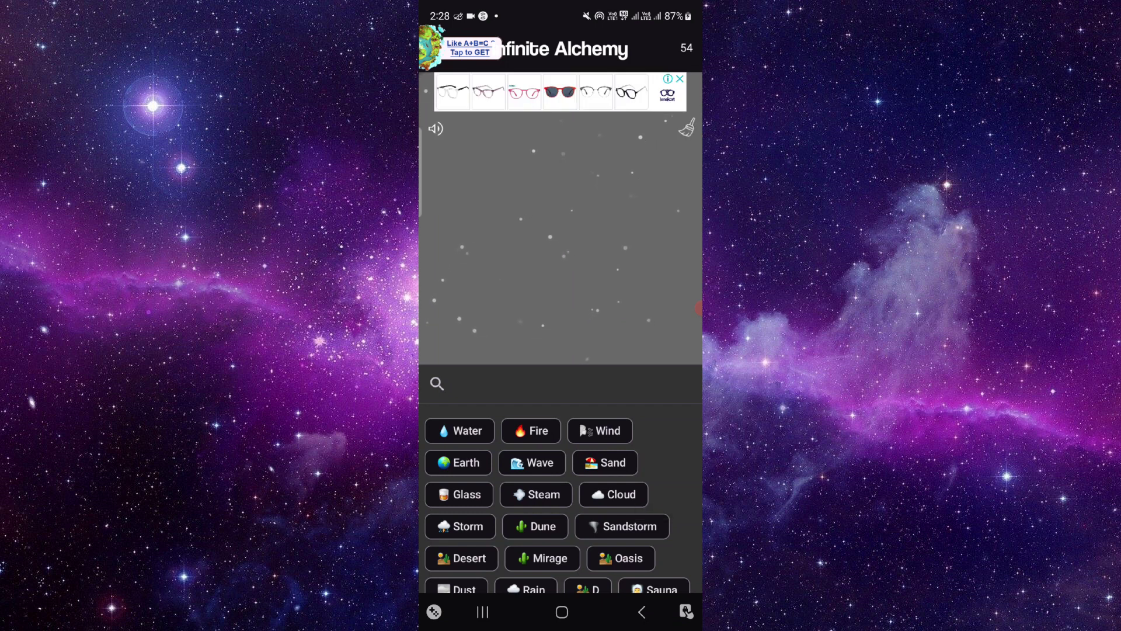
{"action": "scroll", "coordinate": [560, 499], "scroll_direction": "down", "scroll_amount": 10}
{"action": "scroll", "coordinate": [561, 500], "scroll_direction": "down", "scroll_amount": 8}
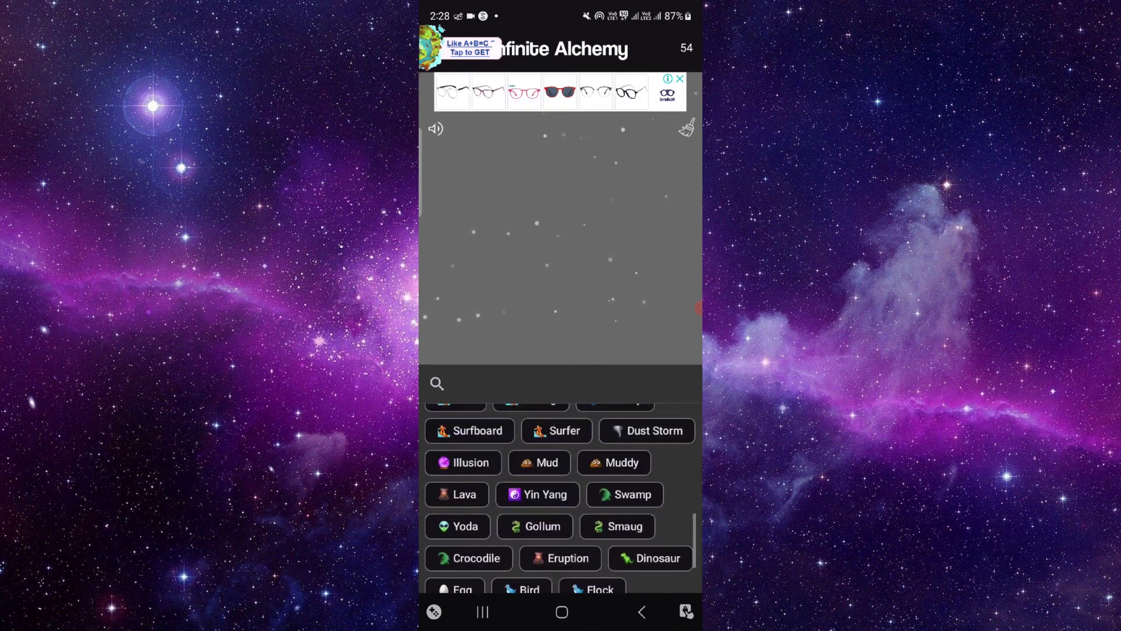
{"action": "scroll", "coordinate": [560, 500], "scroll_direction": "up", "scroll_amount": 5}
{"action": "scroll", "coordinate": [561, 499], "scroll_direction": "up", "scroll_amount": 5}
{"action": "left_click_drag", "start_coordinate": [613, 429], "coordinate": [631, 303]}
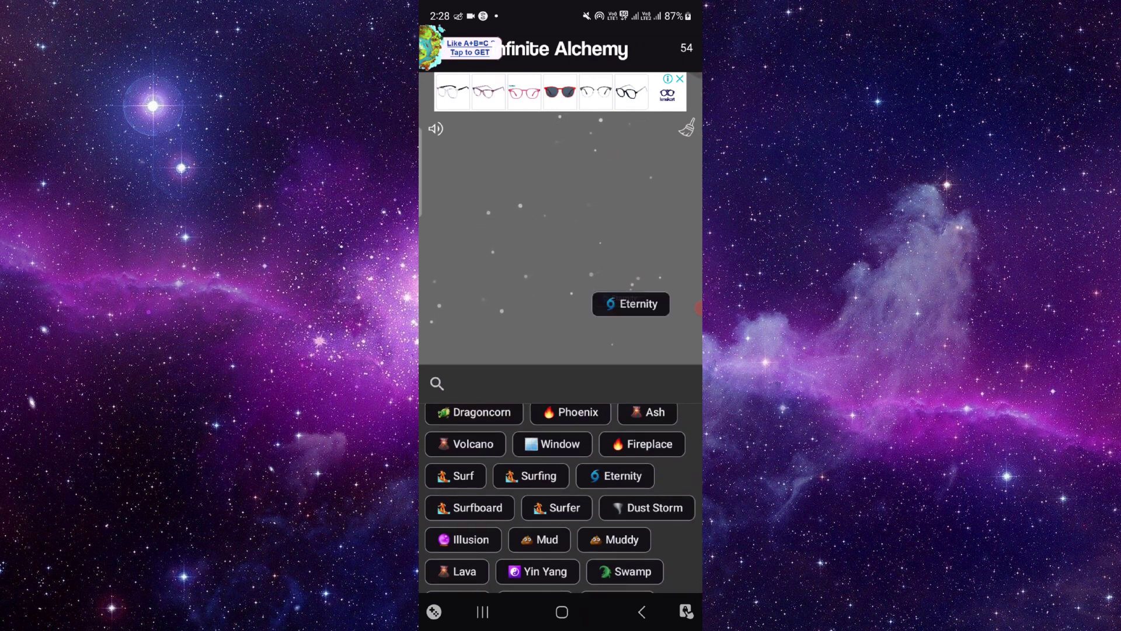
{"action": "scroll", "coordinate": [561, 499], "scroll_direction": "down", "scroll_amount": 3}
{"action": "scroll", "coordinate": [560, 499], "scroll_direction": "down", "scroll_amount": 3}
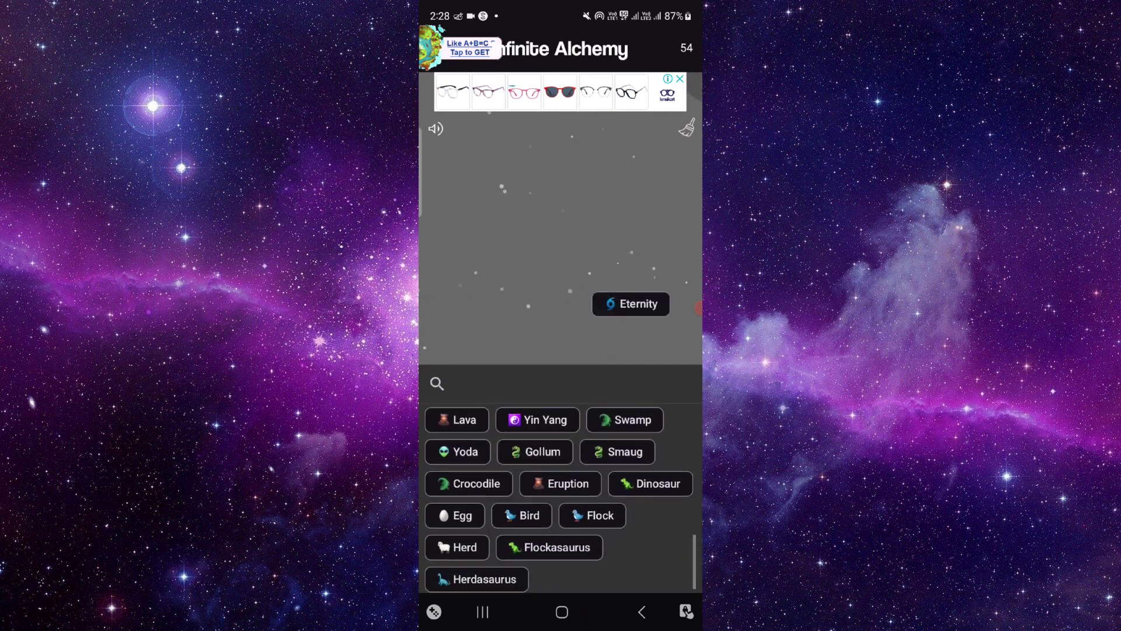
{"action": "left_click_drag", "start_coordinate": [462, 515], "coordinate": [636, 322]}
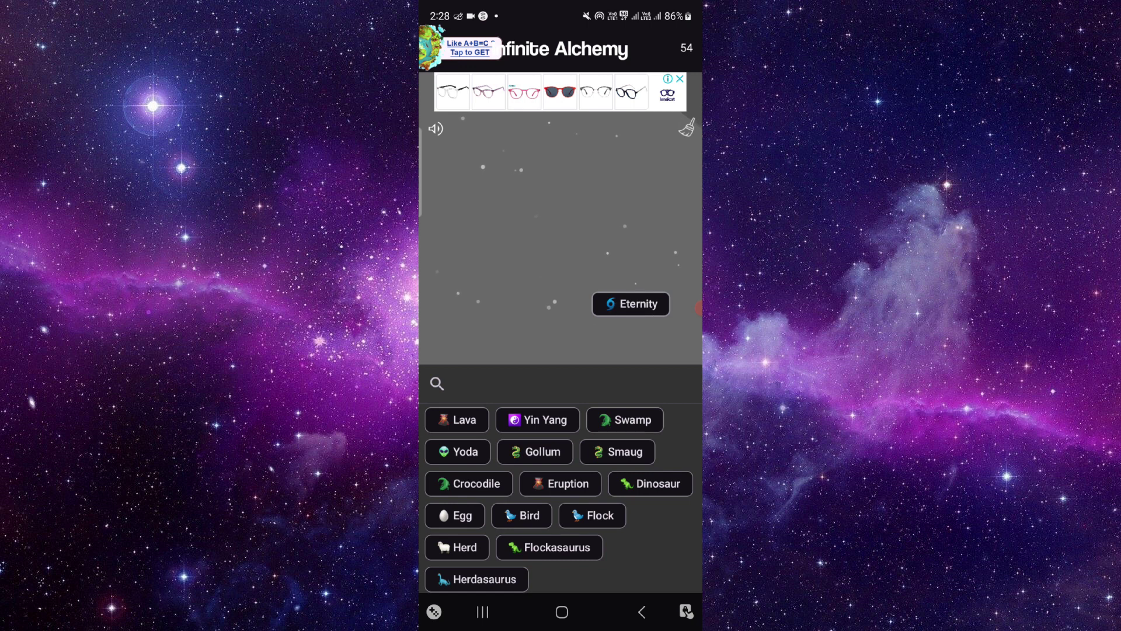
{"action": "scroll", "coordinate": [562, 500], "scroll_direction": "up", "scroll_amount": 3}
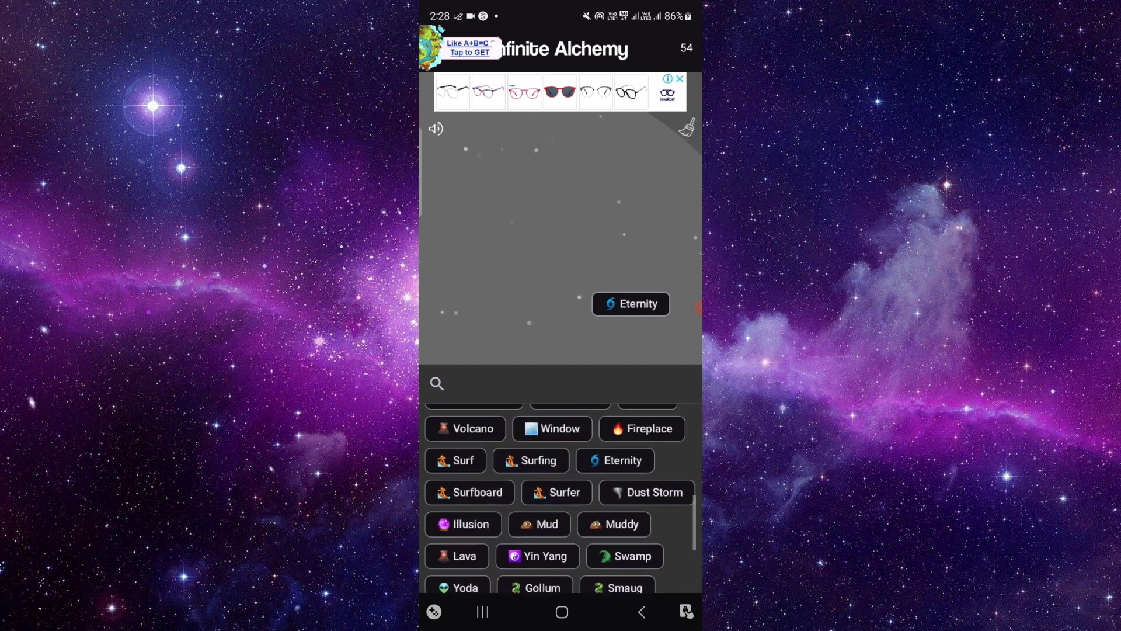
{"action": "left_click_drag", "start_coordinate": [552, 429], "coordinate": [630, 304]}
{"action": "scroll", "coordinate": [561, 499], "scroll_direction": "up", "scroll_amount": 5}
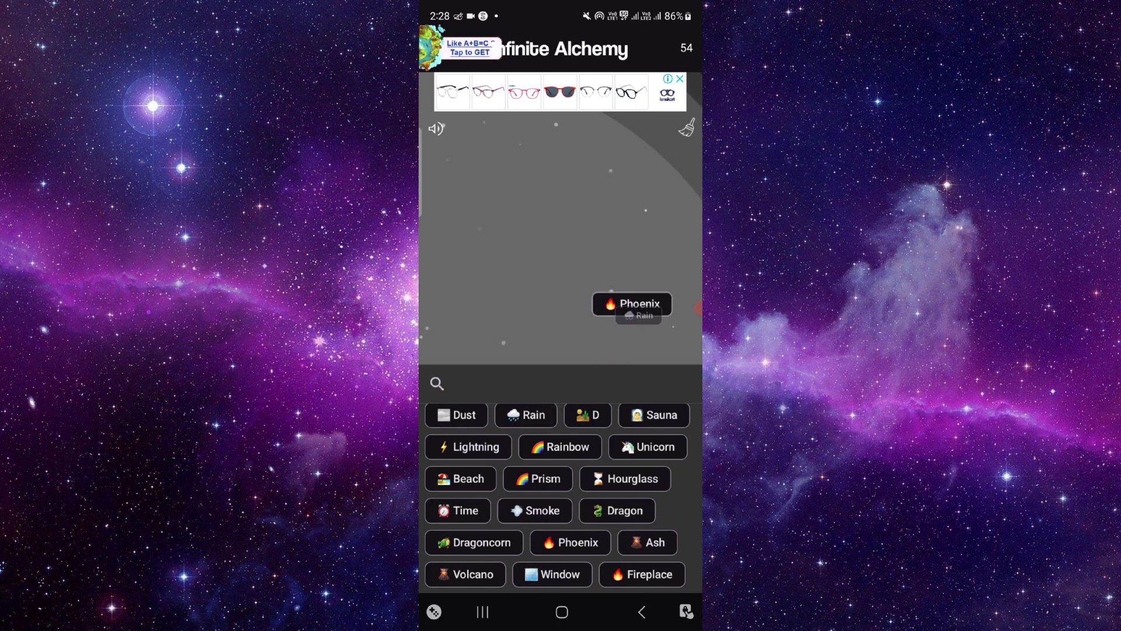
Combine Rain with Phoenix into Rainbow and bring Dinosaur toward Mud.
{"action": "left_click_drag", "start_coordinate": [533, 414], "coordinate": [632, 303]}
{"action": "left_click_drag", "start_coordinate": [455, 415], "coordinate": [632, 312]}
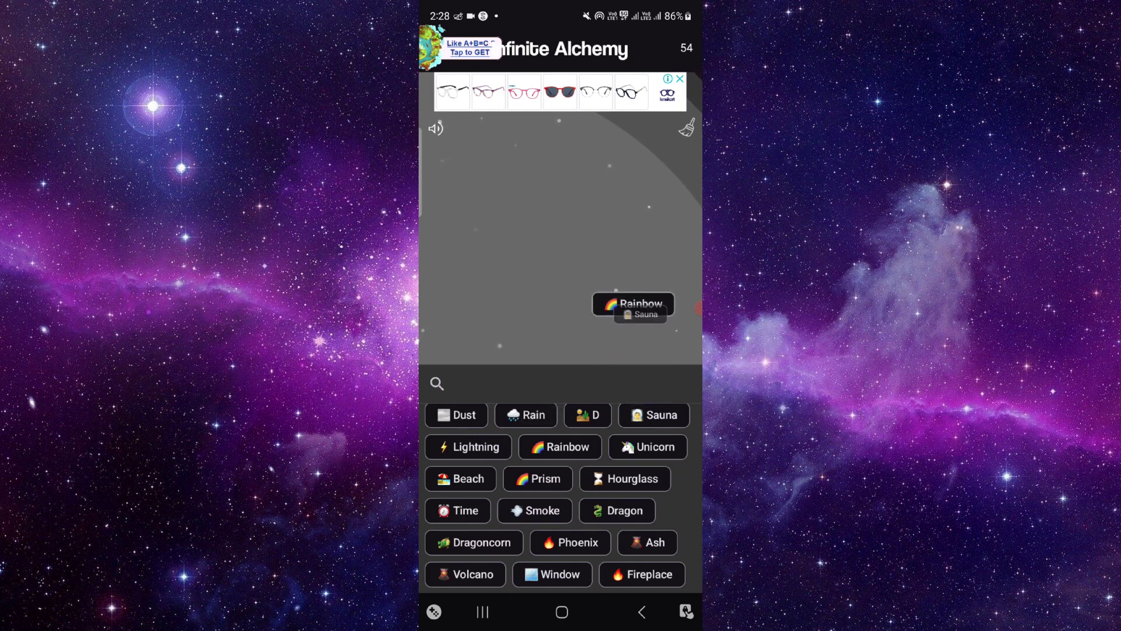
{"action": "scroll", "coordinate": [560, 499], "scroll_direction": "down", "scroll_amount": 1}
{"action": "scroll", "coordinate": [561, 499], "scroll_direction": "down", "scroll_amount": 5}
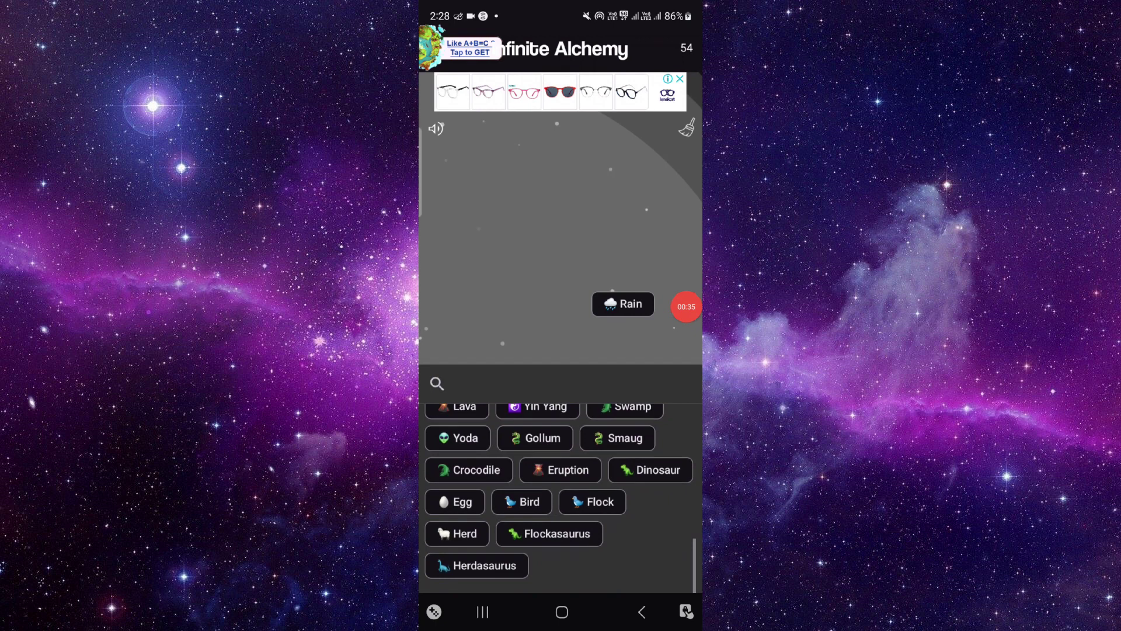
{"action": "left_click_drag", "start_coordinate": [624, 406], "coordinate": [623, 304]}
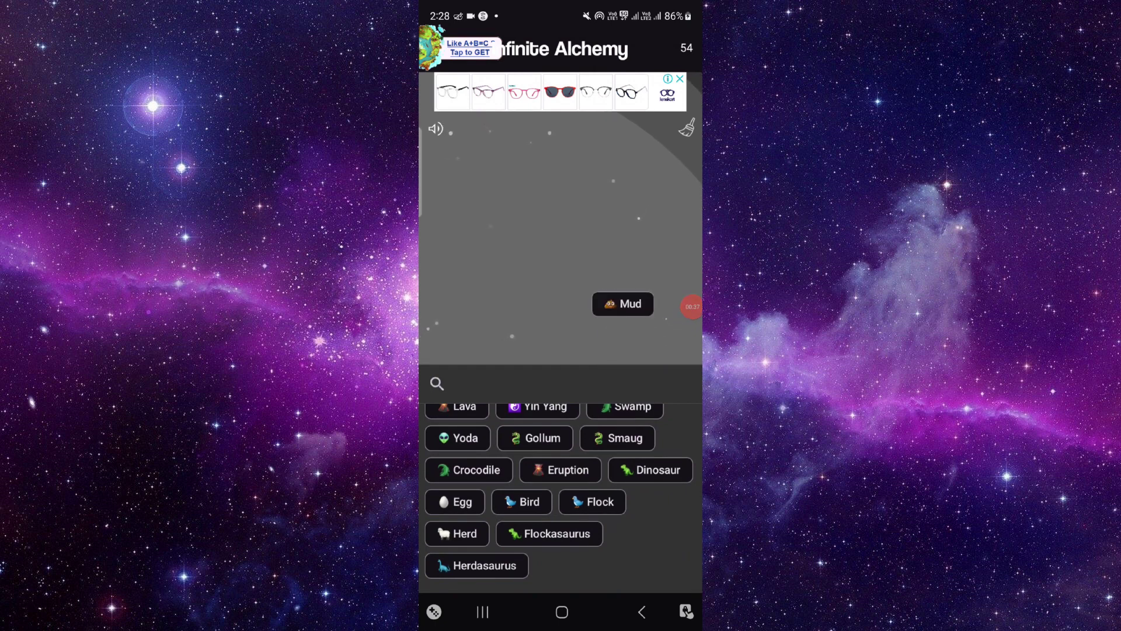
Merge Dinosaur with Mud to discover Fossil, then combine further to yield Volcano.
{"action": "left_click_drag", "start_coordinate": [650, 469], "coordinate": [626, 307]}
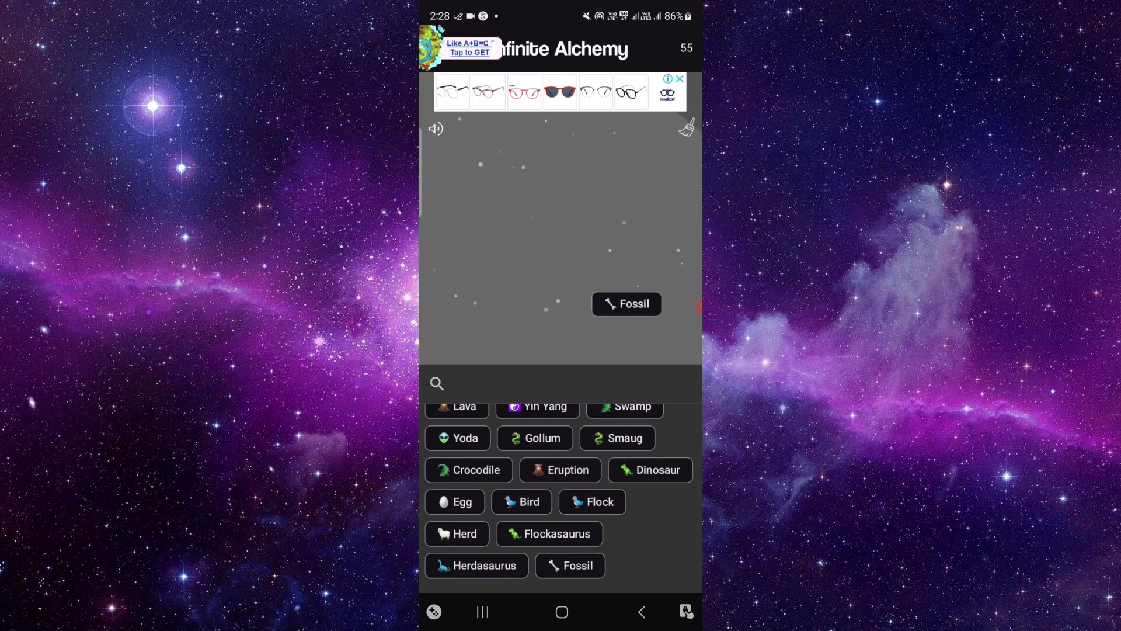
{"action": "left_click_drag", "start_coordinate": [650, 470], "coordinate": [627, 303]}
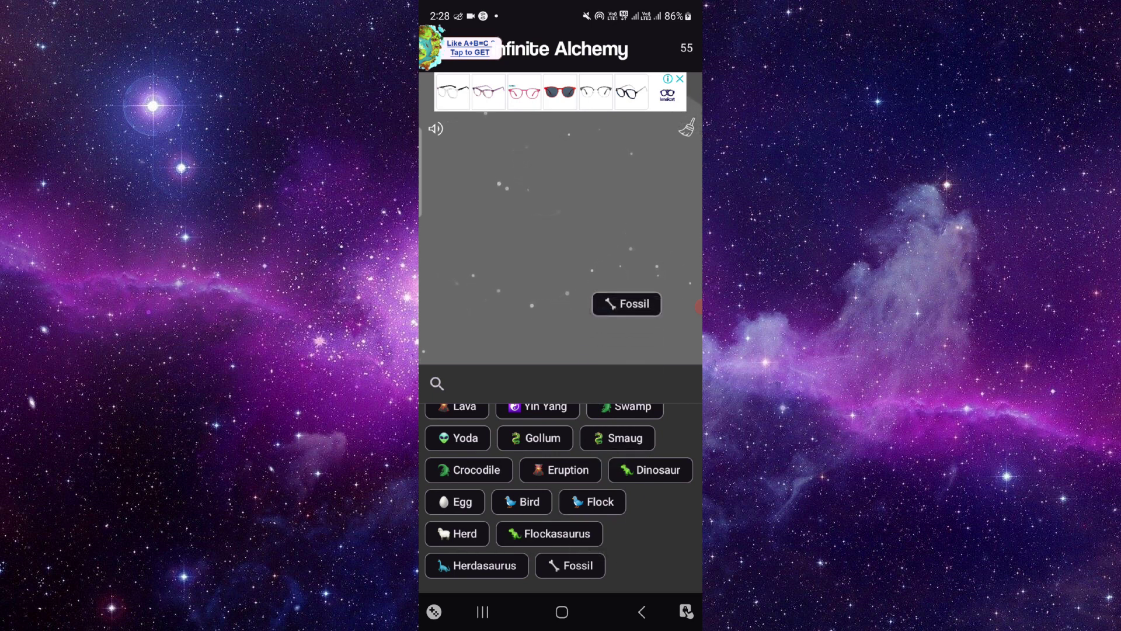
{"action": "left_click_drag", "start_coordinate": [568, 470], "coordinate": [640, 348]}
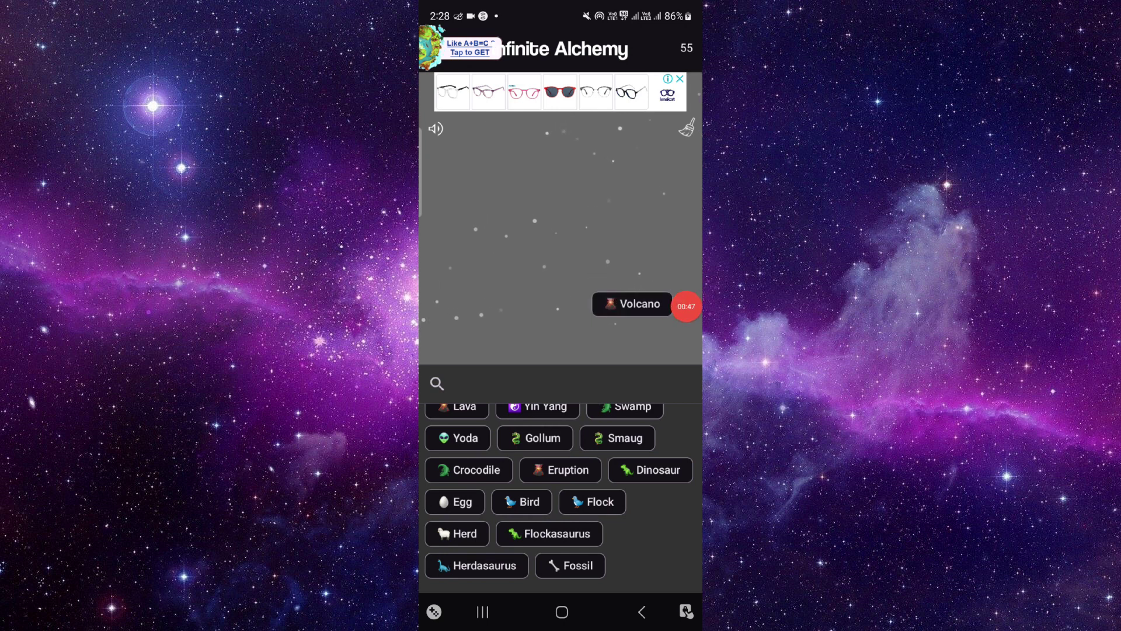
Close Telegram from recent apps and return to the home screen.
{"action": "left_click", "coordinate": [482, 612]}
{"action": "left_click_drag", "start_coordinate": [562, 350], "coordinate": [560, 132]}
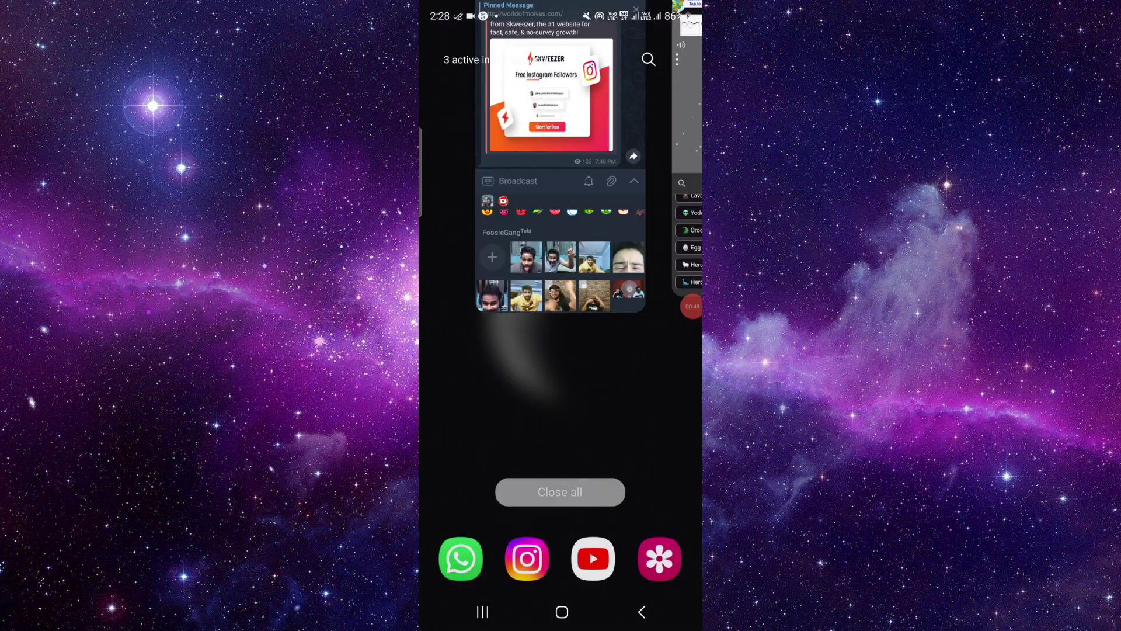
{"action": "left_click", "coordinate": [562, 611]}
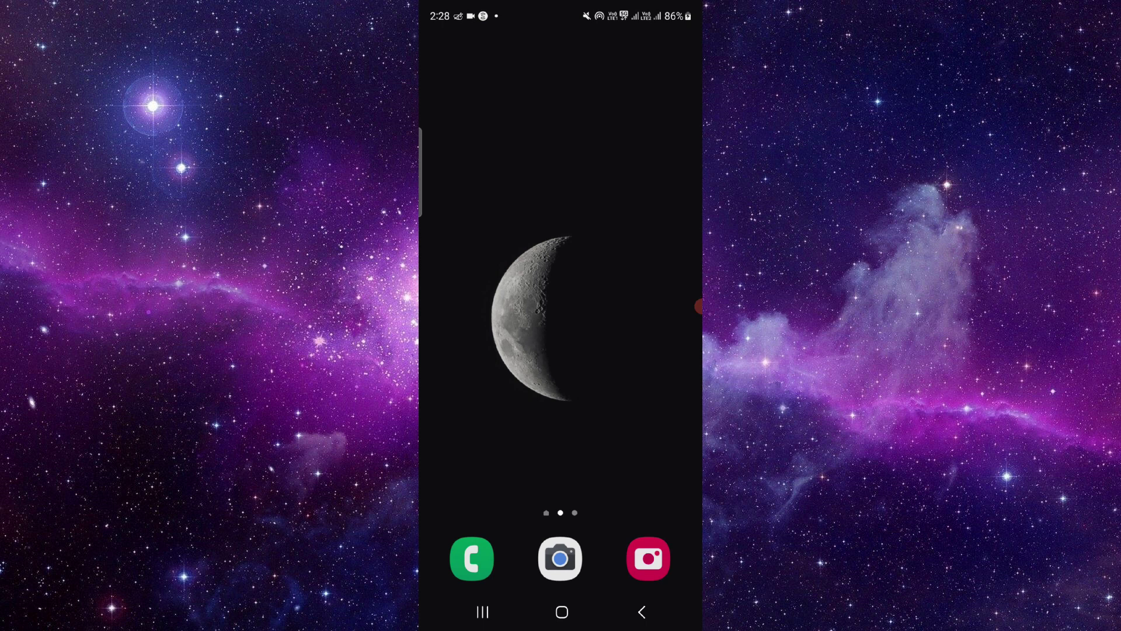